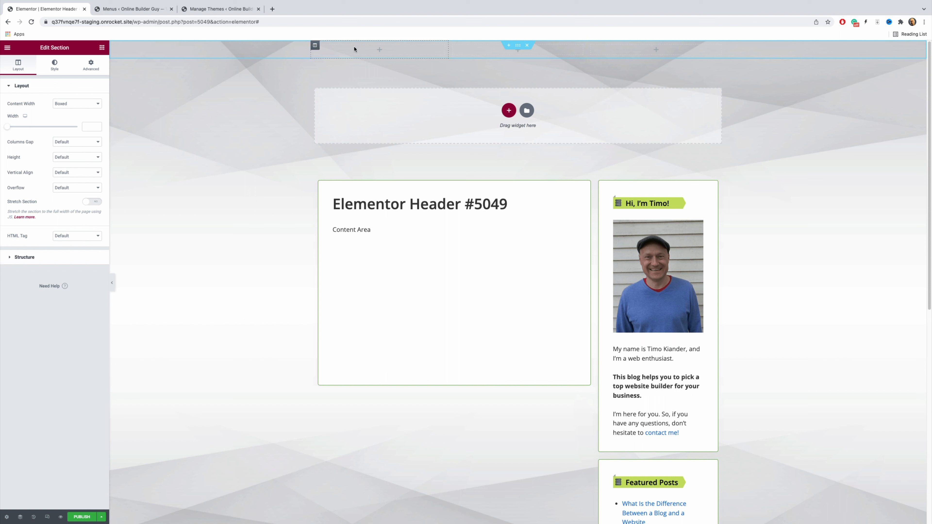
Step: Add an Image widget to the first header column and fill it with logo-1.png from the media library
click(358, 51)
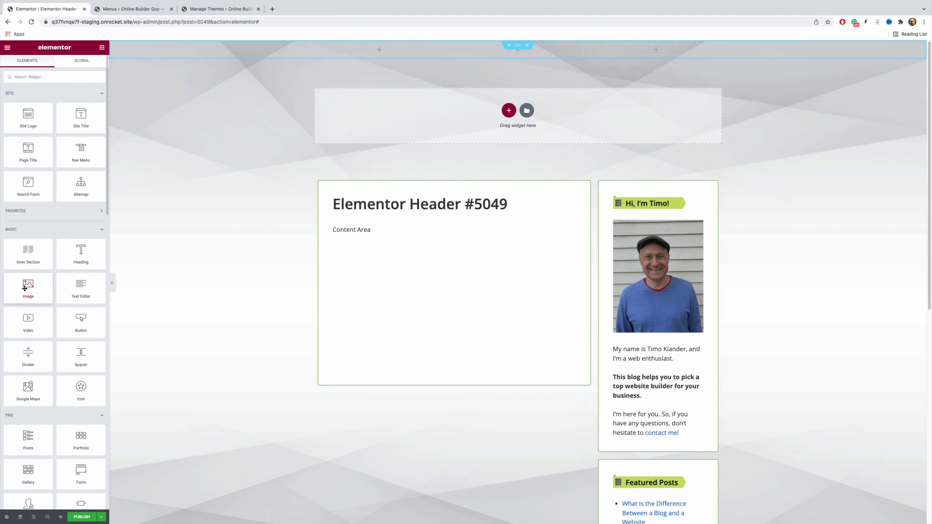
drag(28, 287, 400, 48)
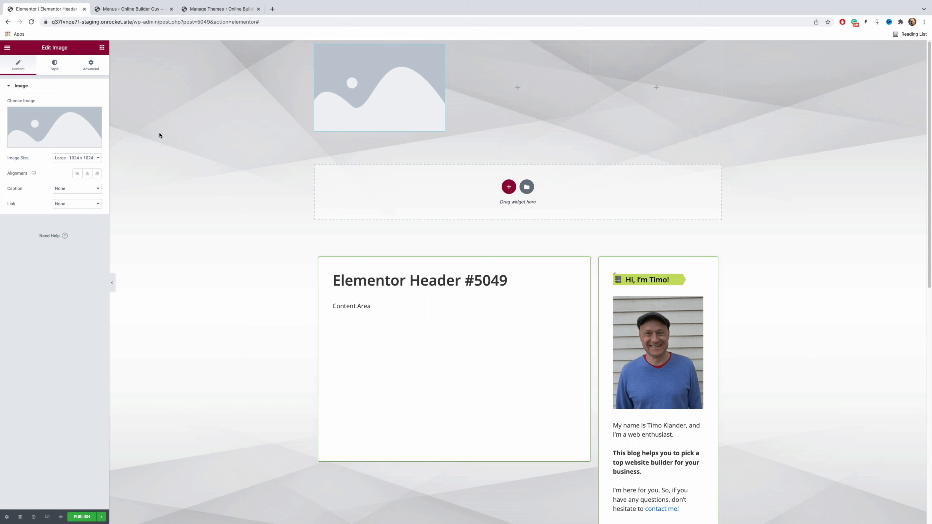
mouse_move(53, 117)
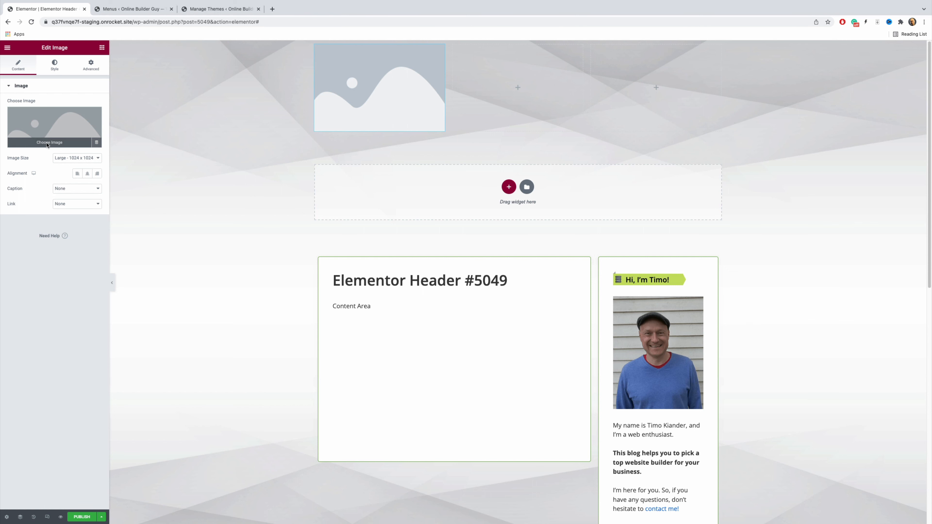
click(47, 143)
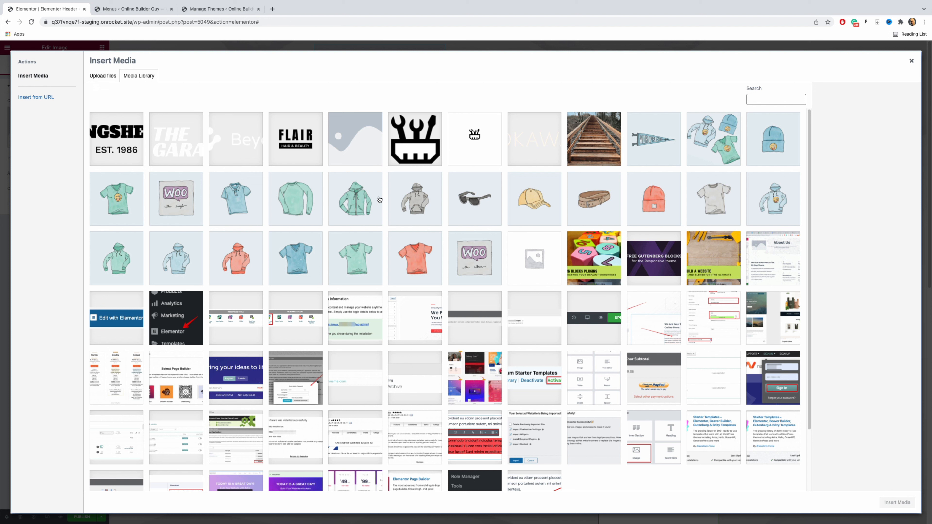
click(417, 146)
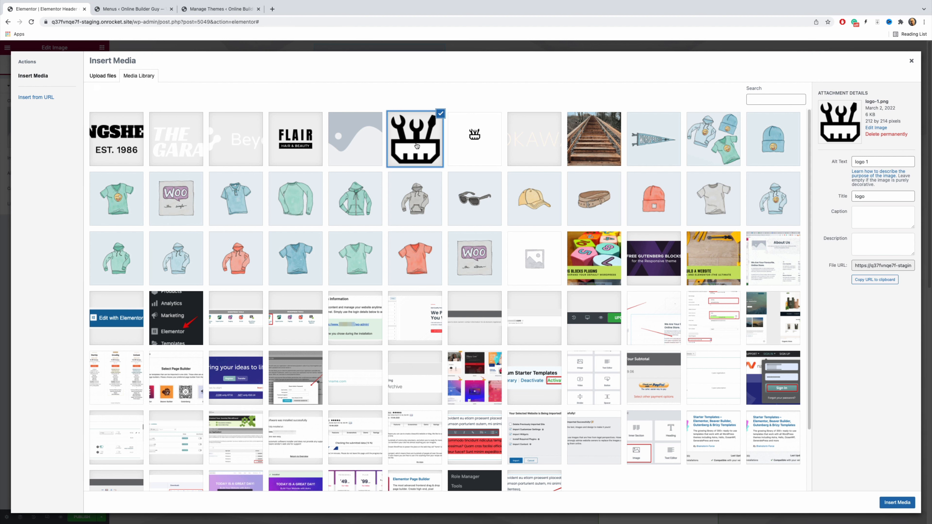
click(895, 507)
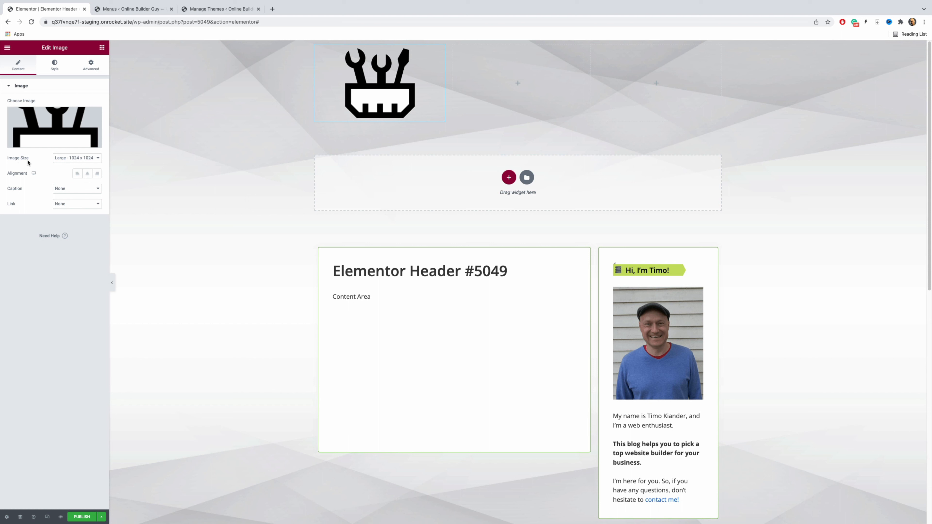
Step: Set the logo image to a custom size of 100 x 100 and apply it
click(99, 160)
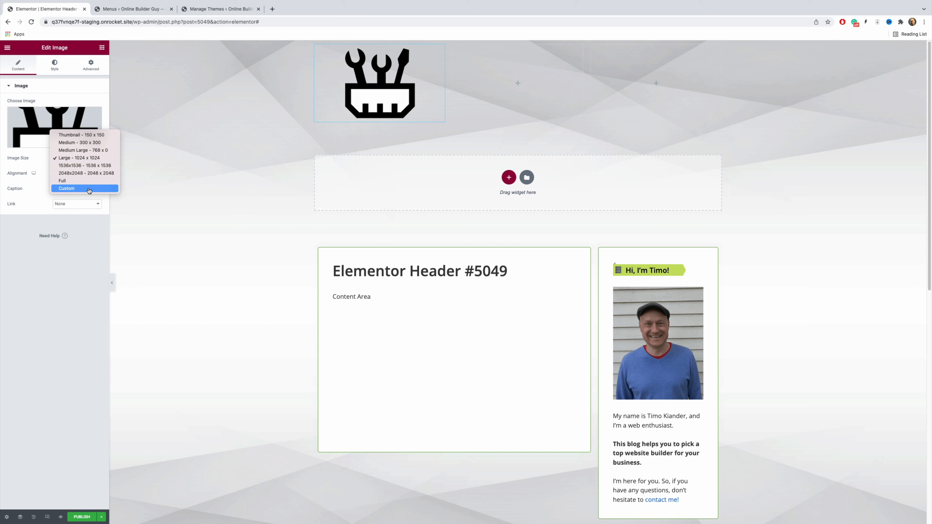
click(81, 135)
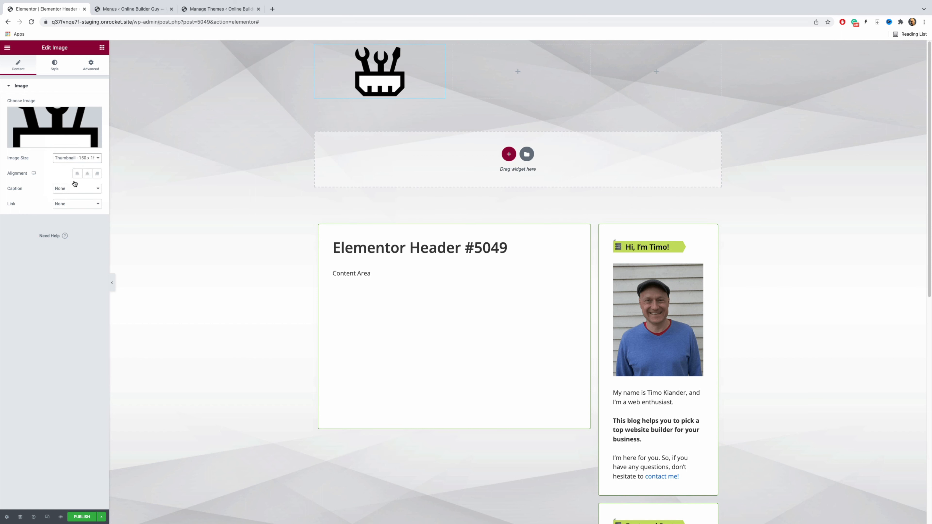
click(98, 161)
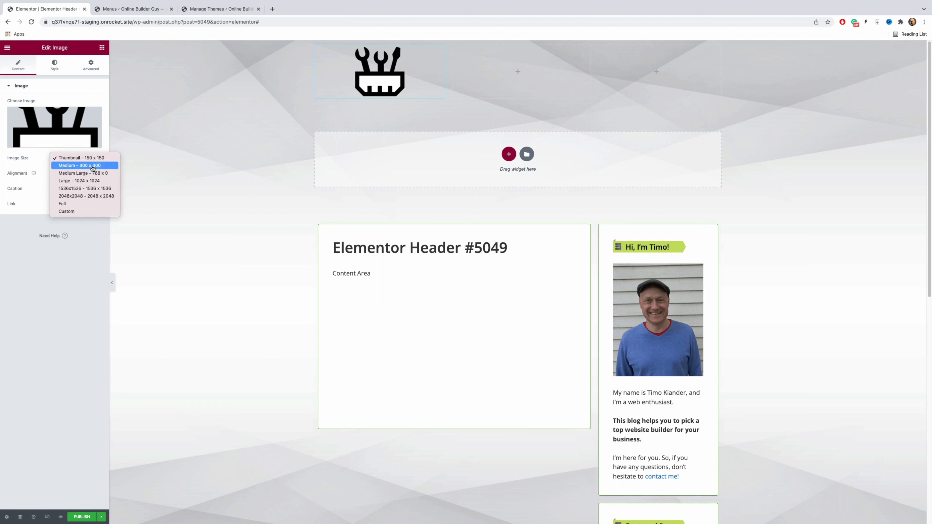
click(82, 211)
click(9, 194)
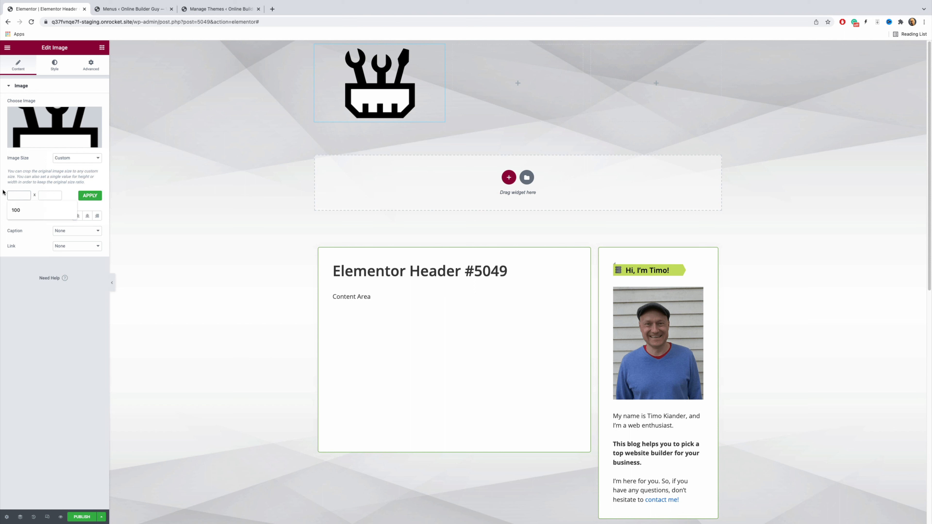
text(100)
key(Tab)
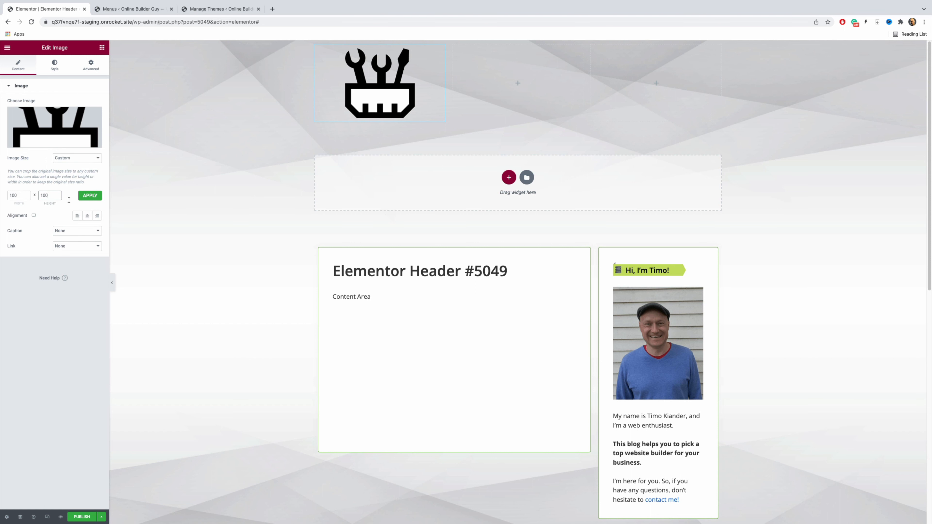
click(95, 199)
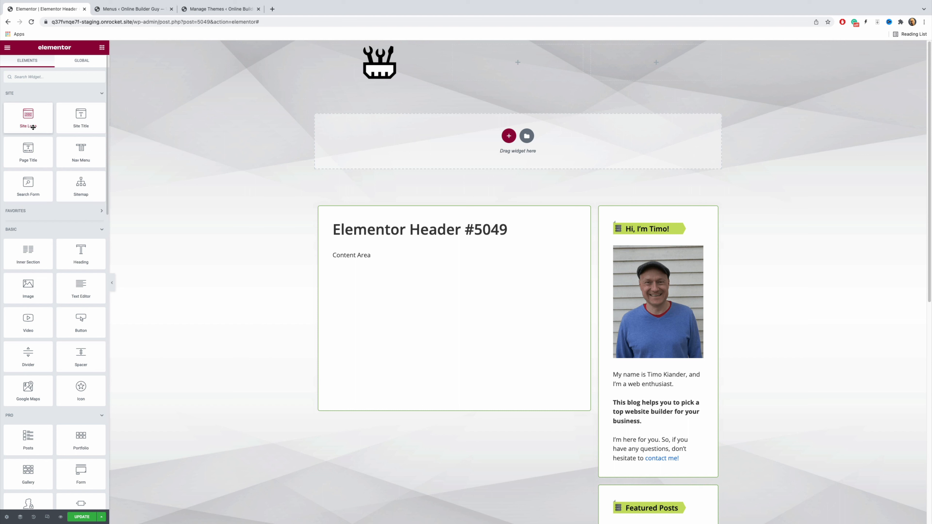
Step: Place a Site Logo widget in the middle header column and look up its source logo in the theme Customizer's Site Identity settings
drag(27, 119, 525, 71)
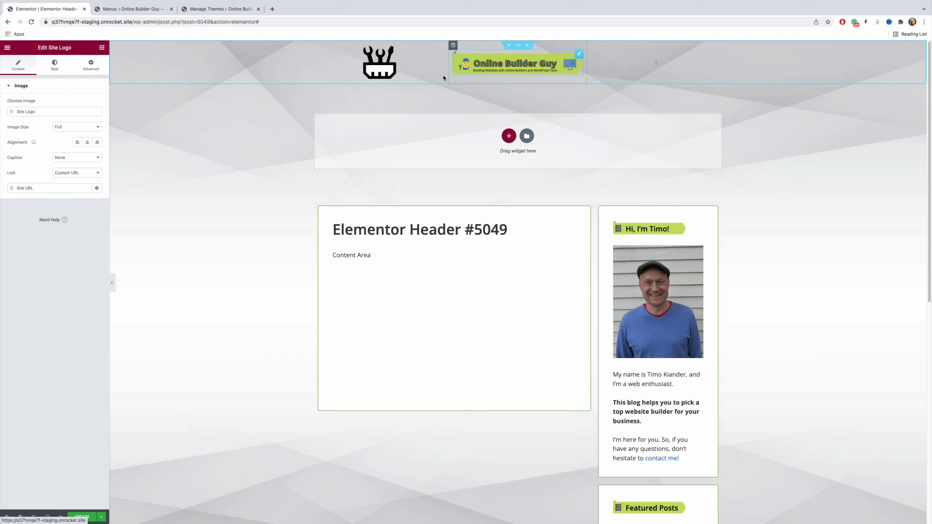
click(205, 10)
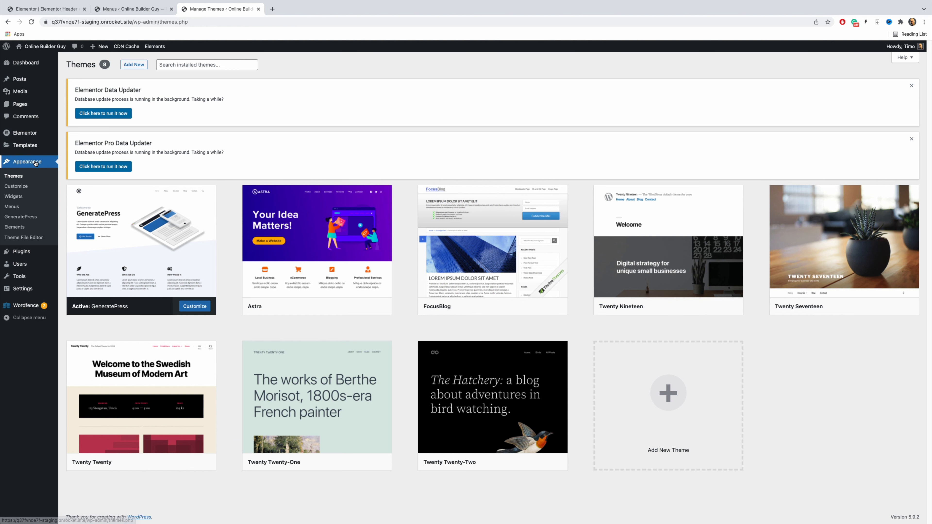
click(15, 187)
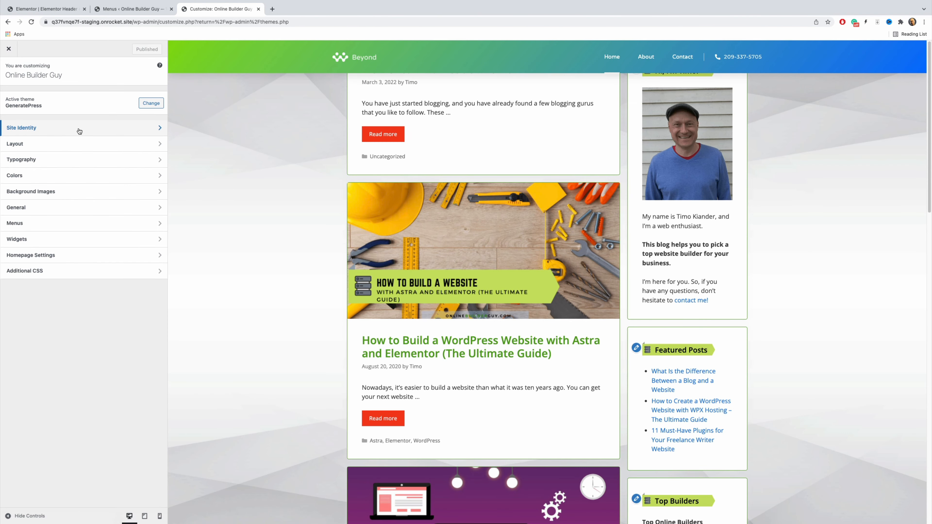
click(79, 128)
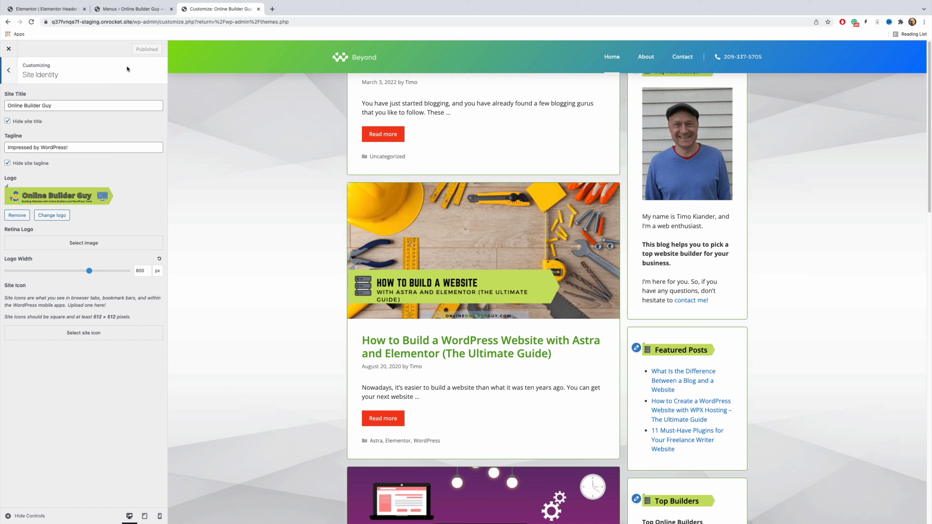
Step: Return to the header template and open Site Identity in Elementor's Site Settings to see the logo option
click(51, 9)
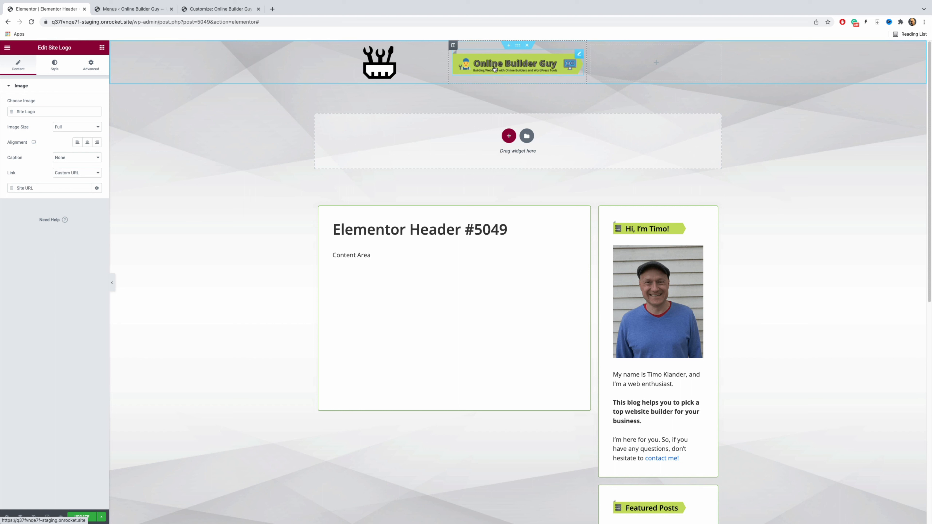
click(7, 48)
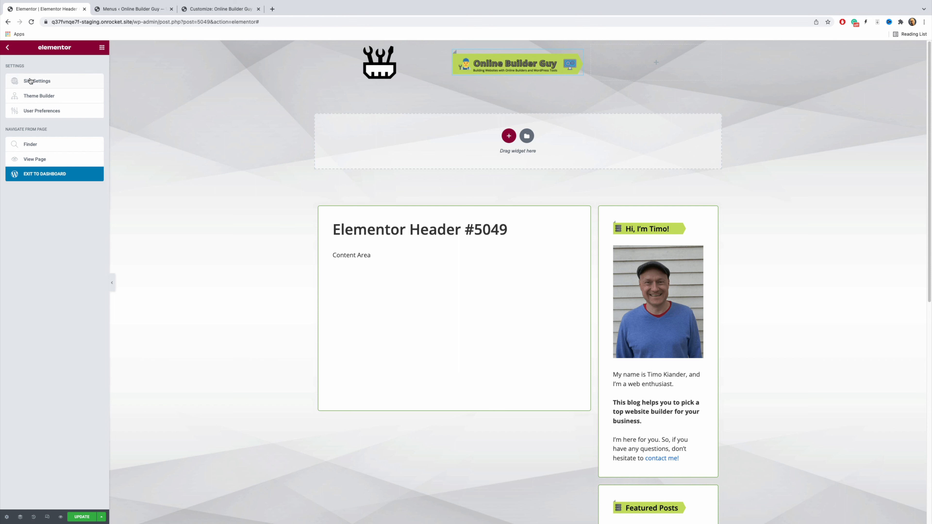
click(37, 81)
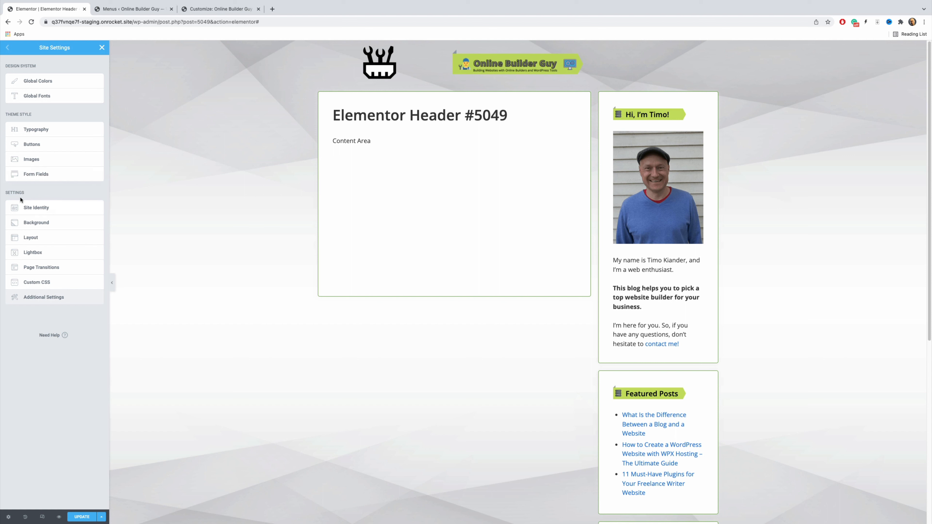
click(47, 209)
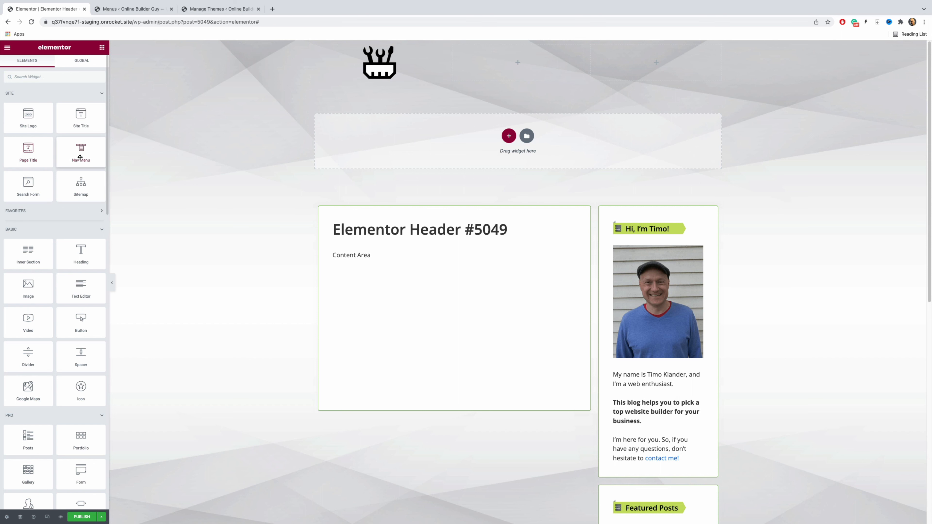
Step: Add a Nav Menu widget to the middle header column and check its OBG Primary Menu on the WordPress Menus page
drag(74, 158, 522, 71)
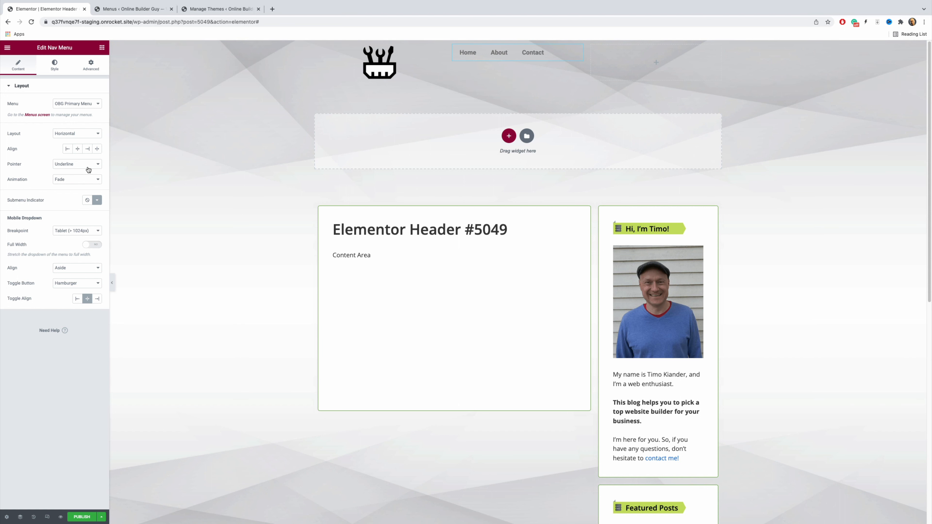
click(124, 10)
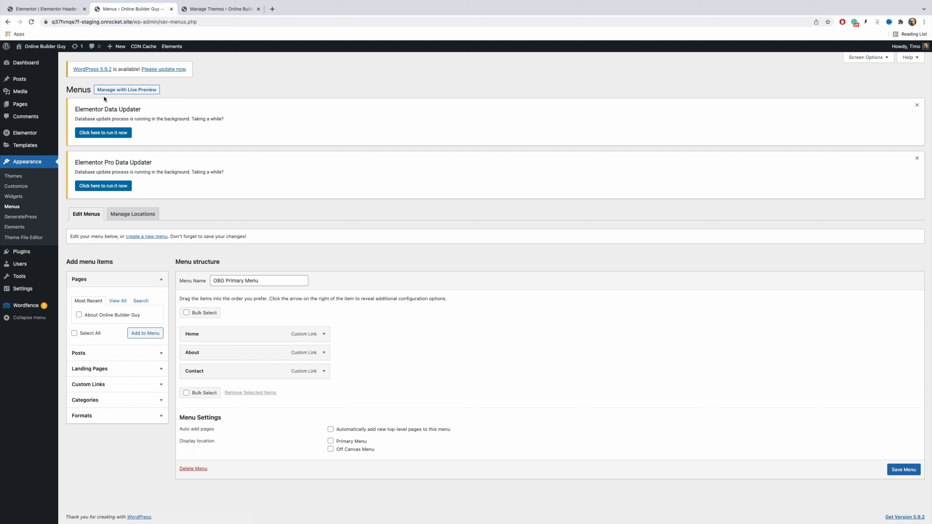
click(56, 10)
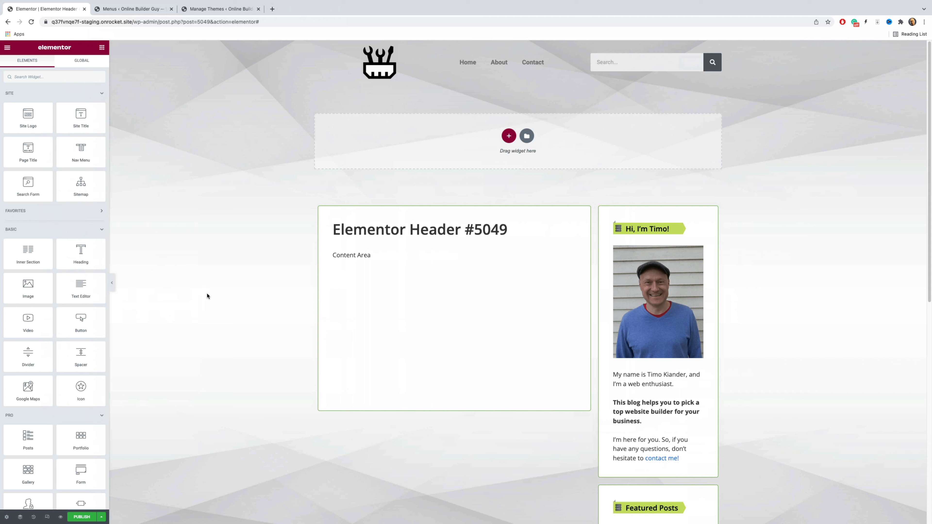
Step: Give the header section a fully opaque light grey background, colour #D3CFCF
mouse_move(520, 61)
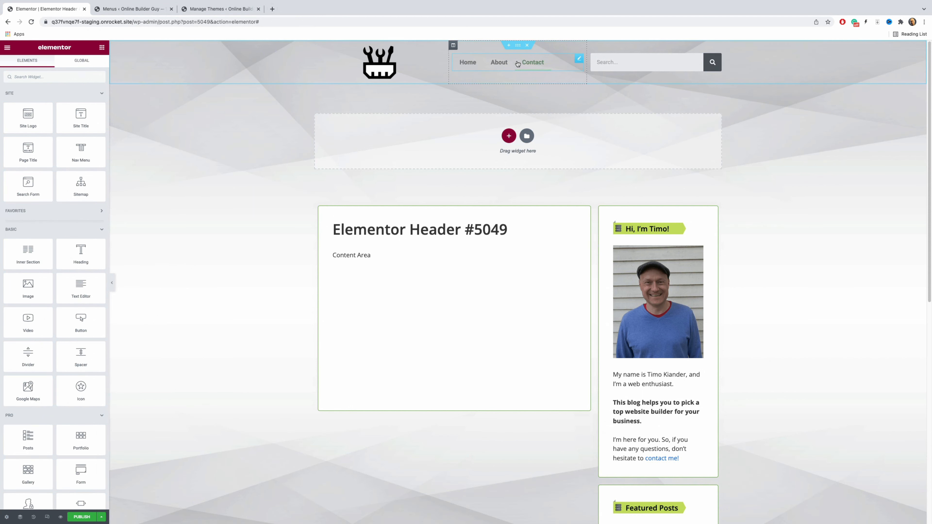
click(517, 46)
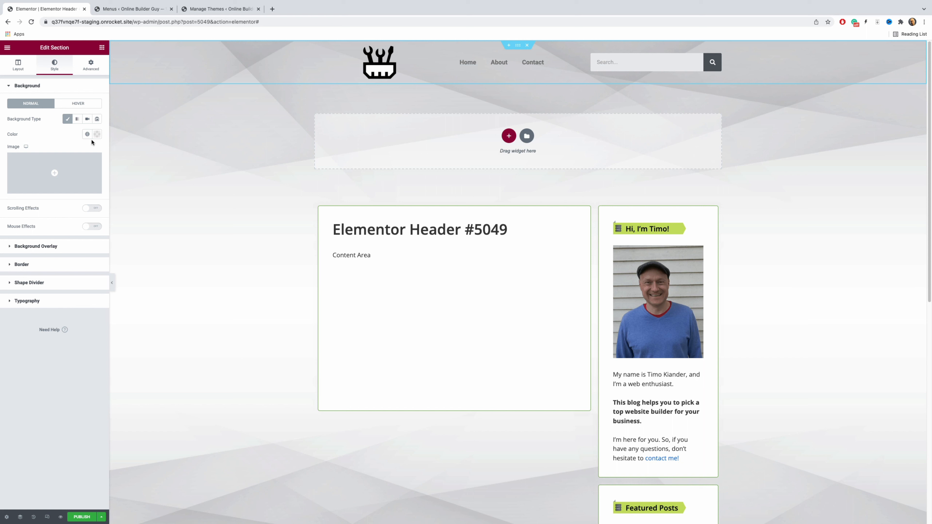
click(99, 137)
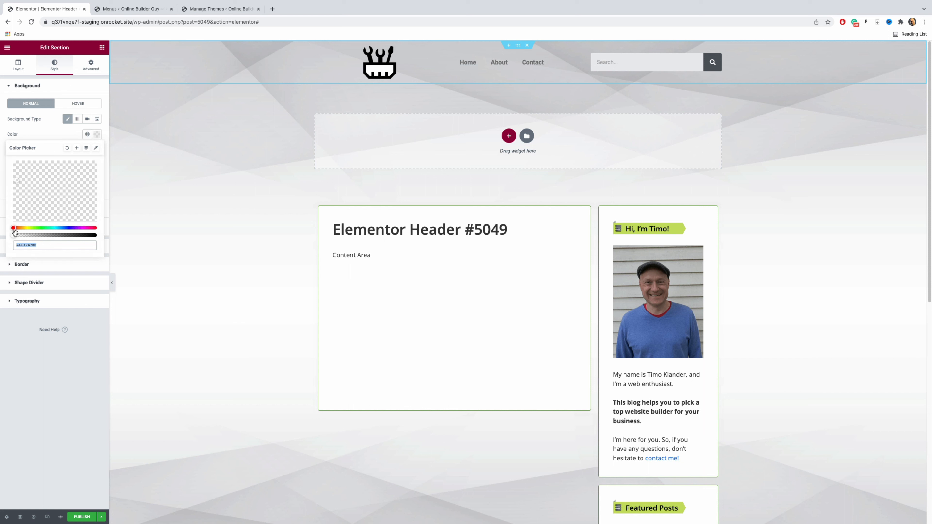
drag(14, 236, 102, 238)
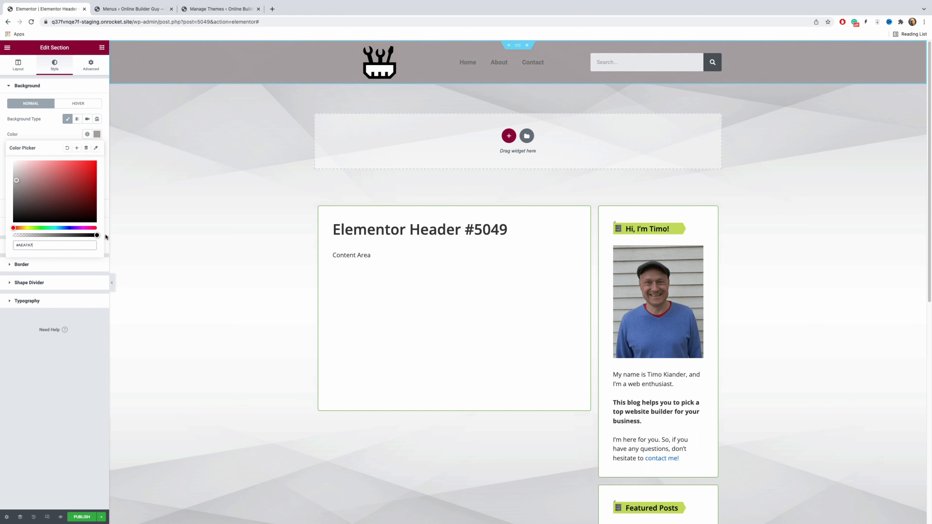
drag(17, 181, 15, 172)
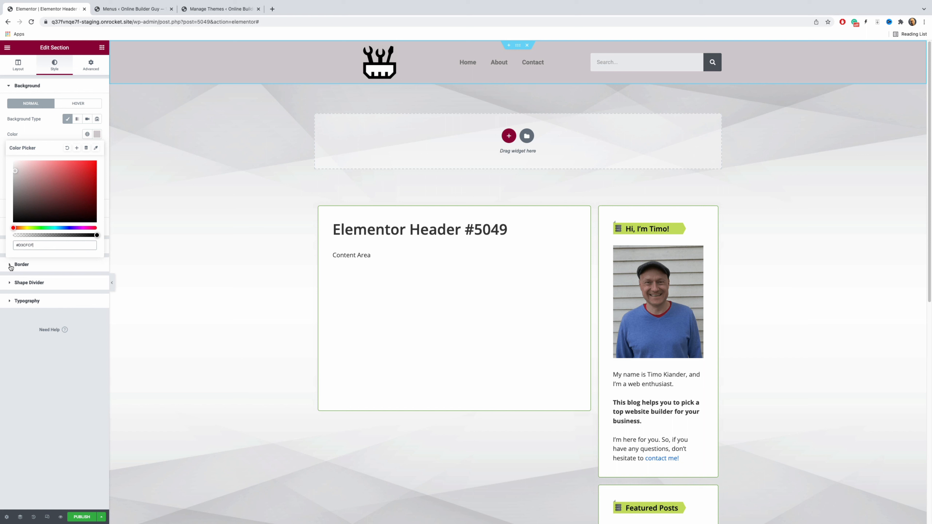
Step: Turn on the default box shadow for the header section
click(46, 267)
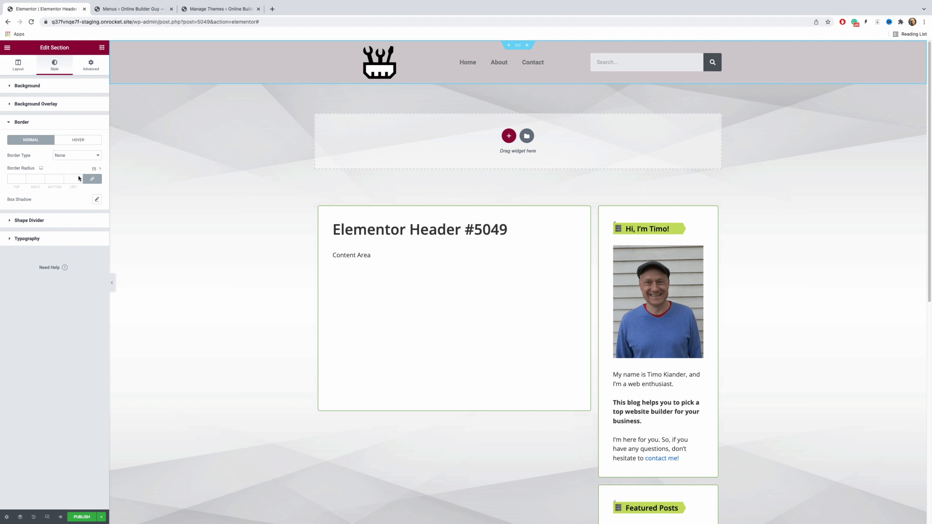
click(97, 200)
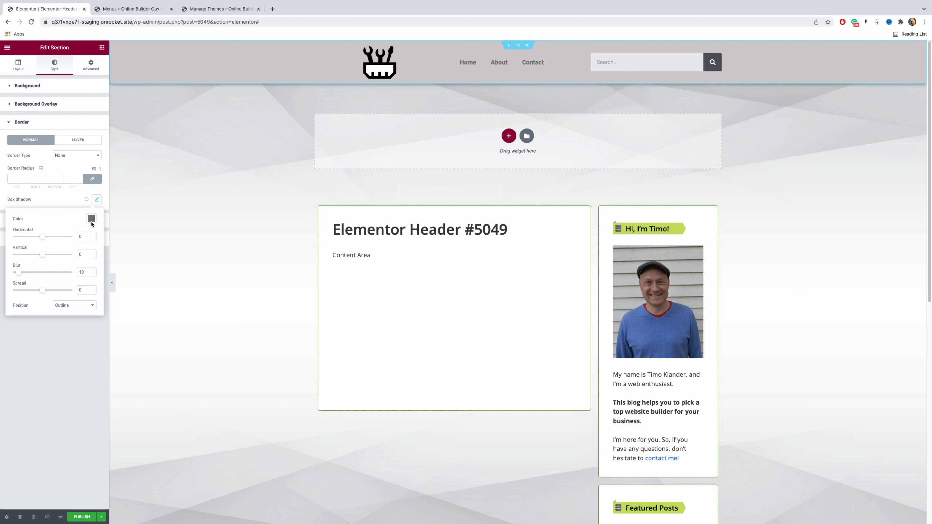
click(216, 247)
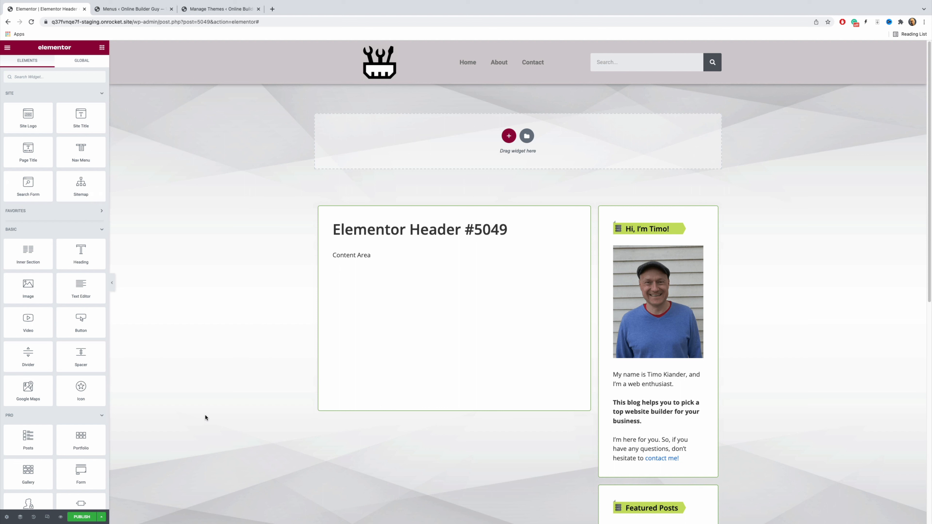
Step: Publish the header template with the display condition Include Entire Site and open the live site
click(82, 517)
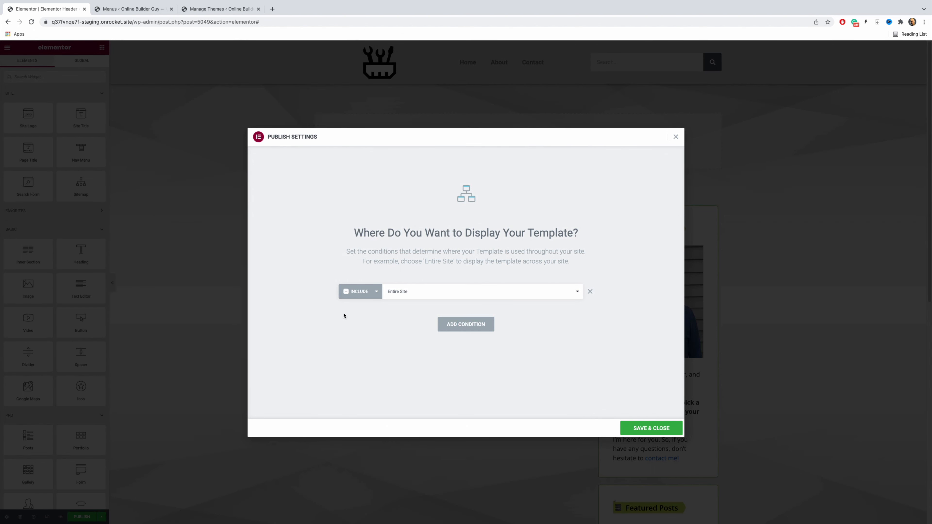
click(661, 429)
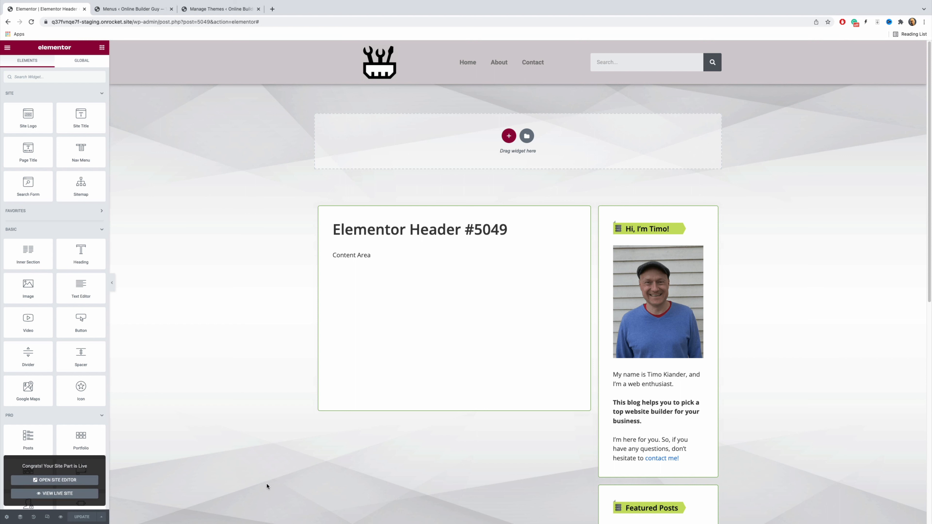
click(64, 494)
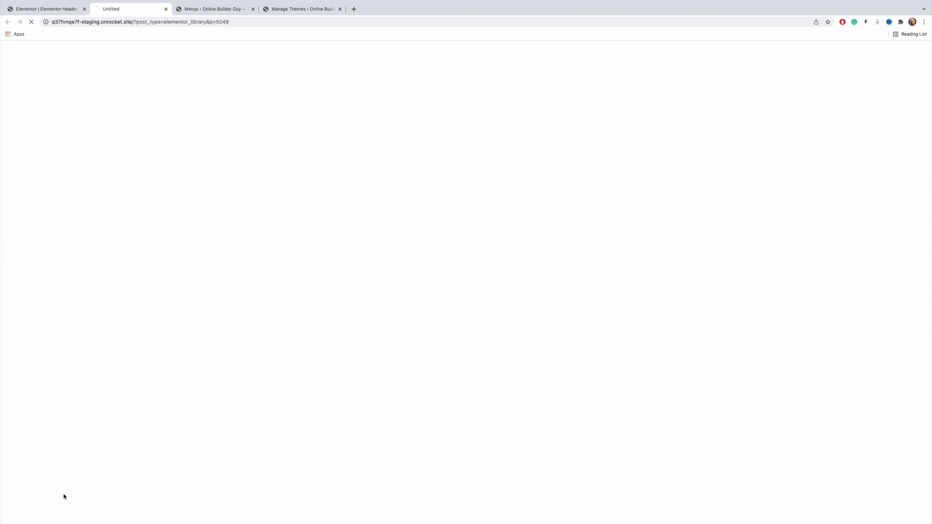